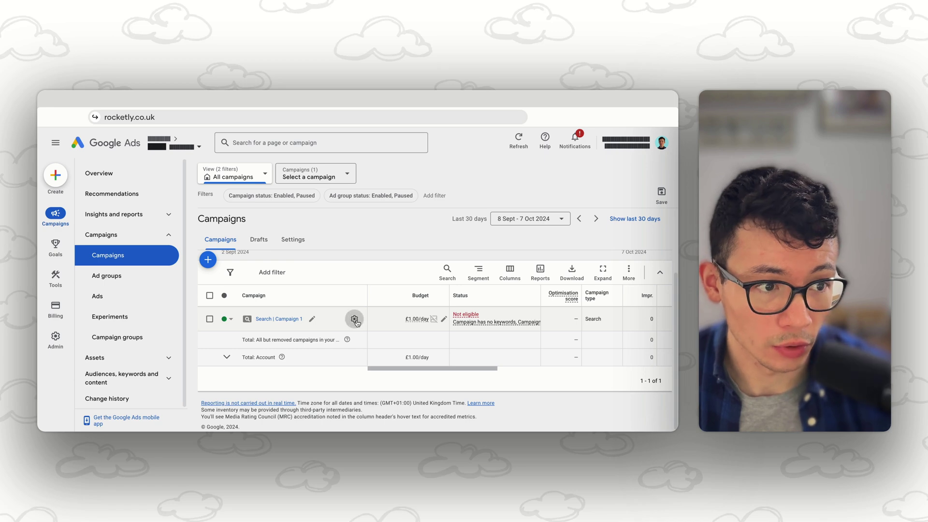
Change the bidding focus of the Search | Campaign 1 campaign to Conversions in its settings
{"action": "scroll", "coordinate": [524, 326], "scroll_direction": "down", "scroll_amount": 1}
{"action": "left_click", "coordinate": [652, 356]}
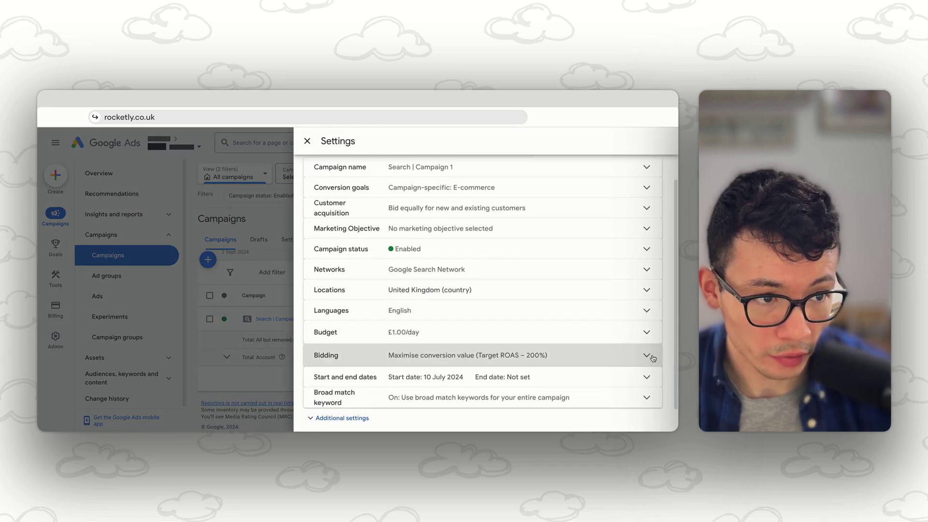
{"action": "scroll", "coordinate": [624, 351], "scroll_direction": "down", "scroll_amount": 1}
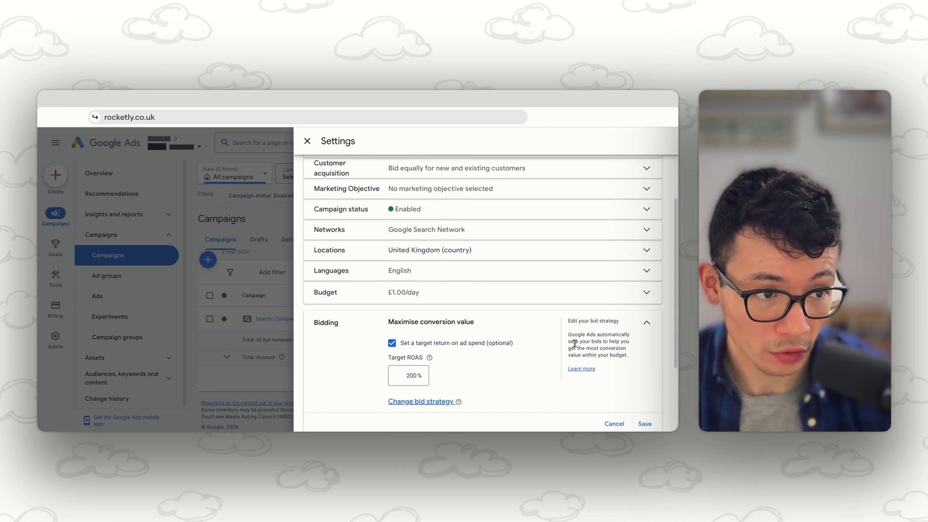
{"action": "left_click_drag", "start_coordinate": [404, 375], "coordinate": [436, 373]}
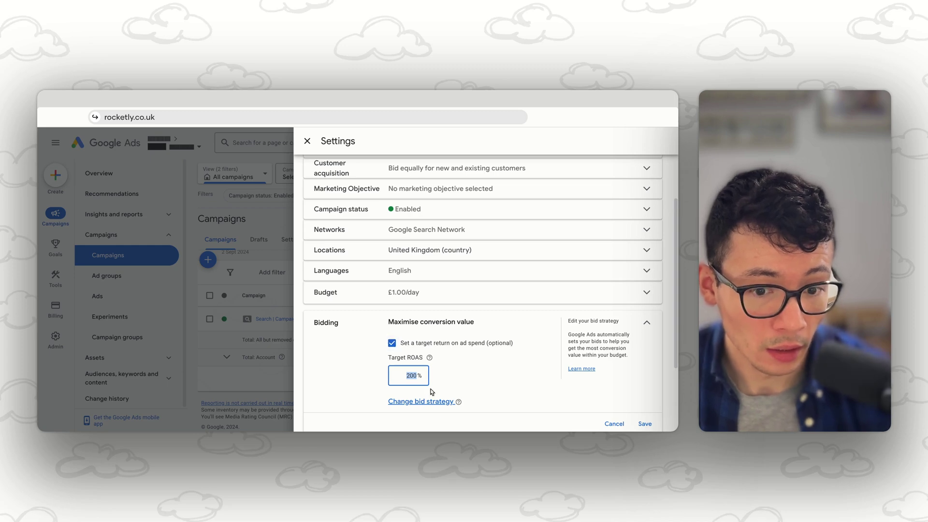
{"action": "left_click", "coordinate": [425, 404]}
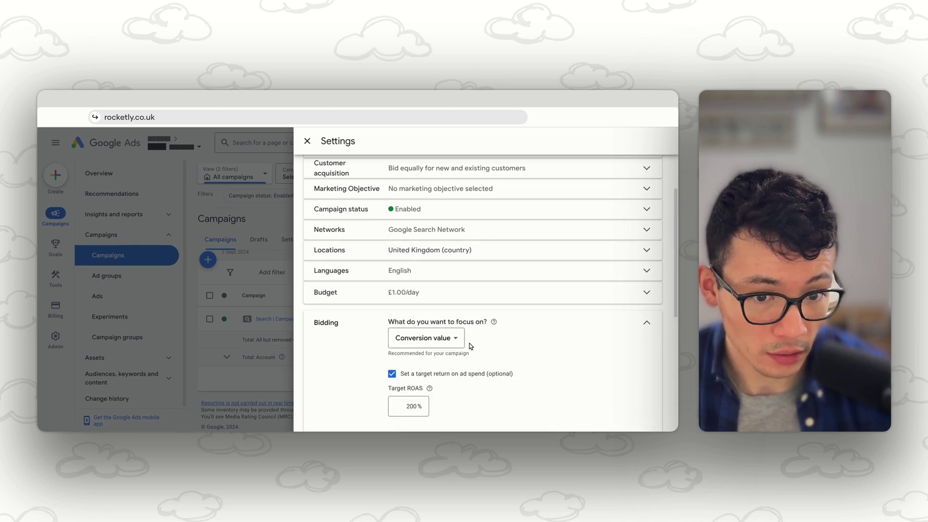
{"action": "left_click", "coordinate": [425, 339]}
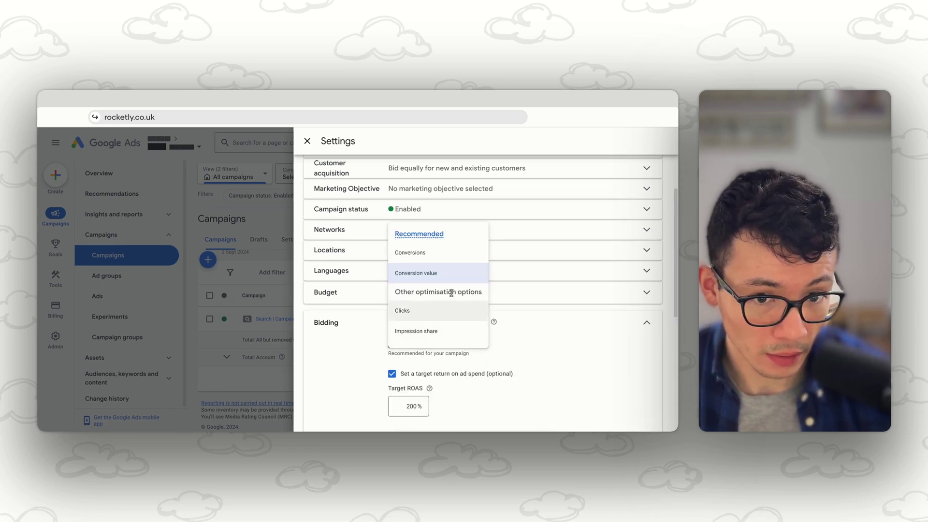
{"action": "left_click", "coordinate": [436, 254]}
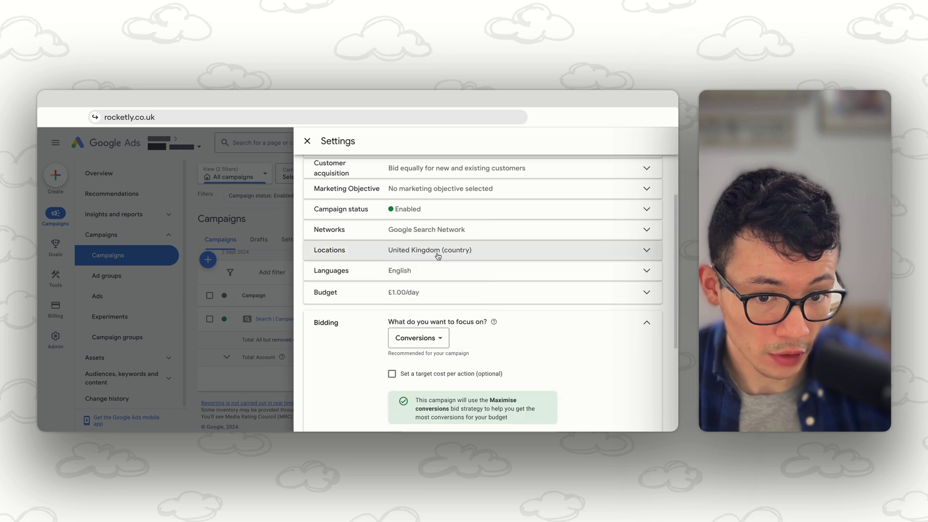
Enable a target cost per action of £100 for the campaign, save the bidding settings, and recheck them
{"action": "left_click", "coordinate": [392, 375]}
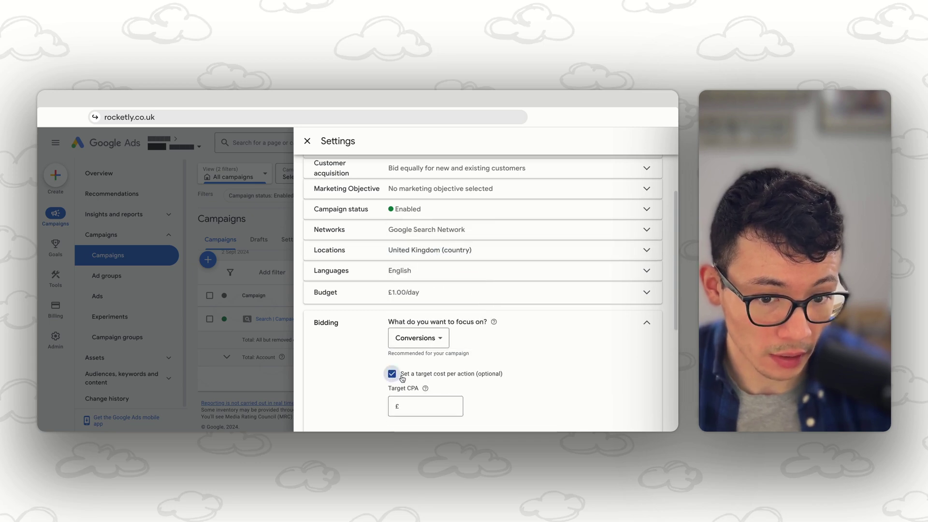
{"action": "left_click", "coordinate": [416, 399]}
{"action": "type", "text": "100"}
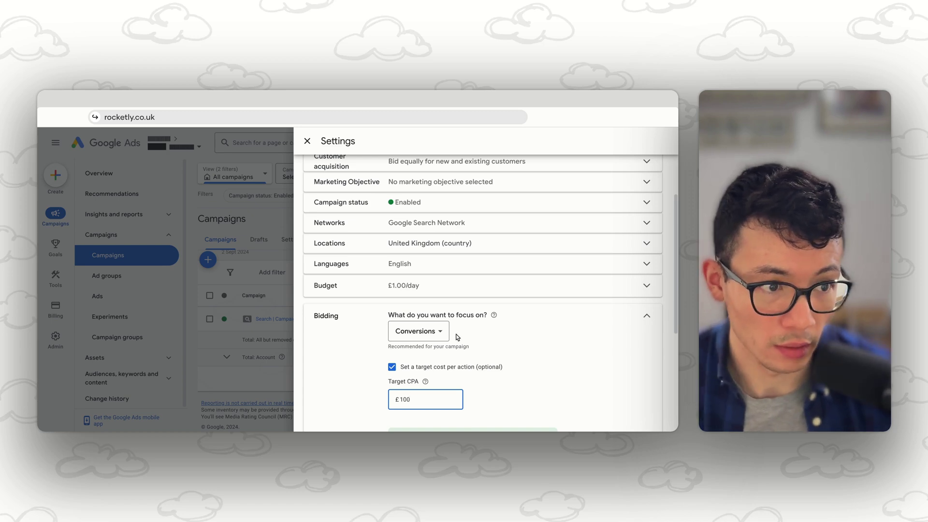
{"action": "scroll", "coordinate": [485, 335], "scroll_direction": "down", "scroll_amount": 1}
{"action": "scroll", "coordinate": [486, 335], "scroll_direction": "down", "scroll_amount": 4}
{"action": "left_click", "coordinate": [645, 410]}
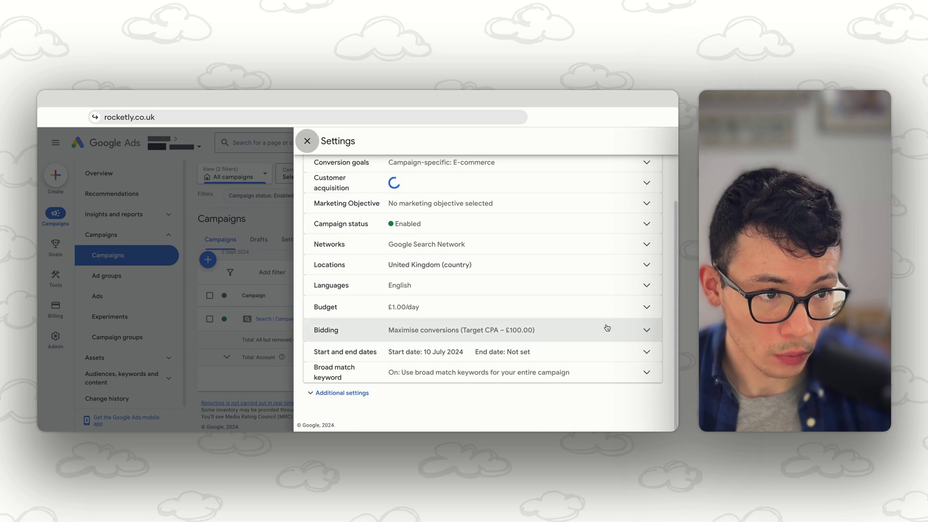
{"action": "left_click", "coordinate": [644, 330]}
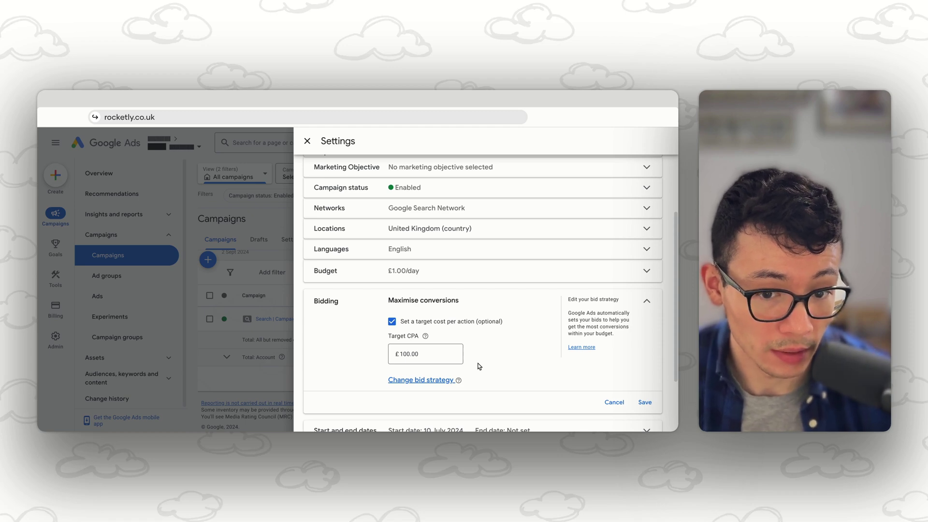
{"action": "left_click", "coordinate": [643, 403]}
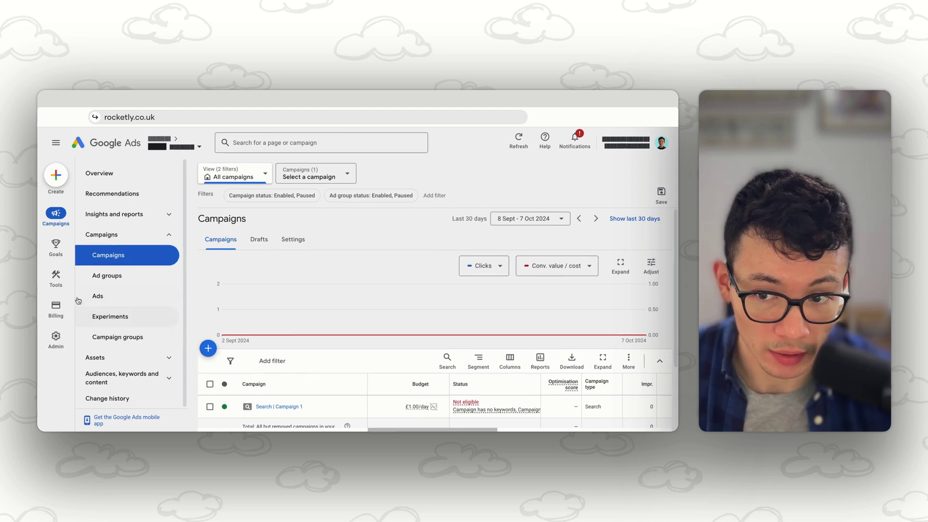
Open the account's bid strategies under budgets and bidding
{"action": "mouse_move", "coordinate": [58, 282]}
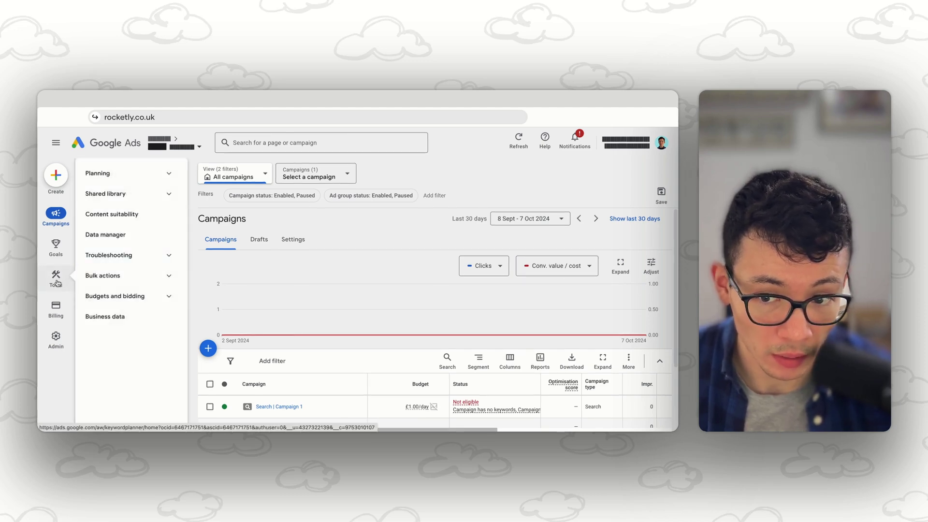
{"action": "left_click", "coordinate": [168, 298]}
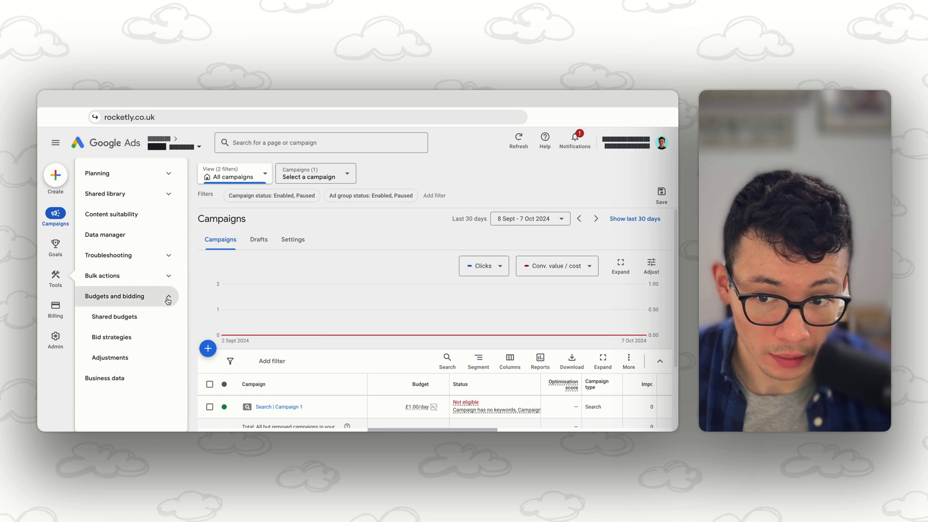
{"action": "left_click", "coordinate": [124, 338]}
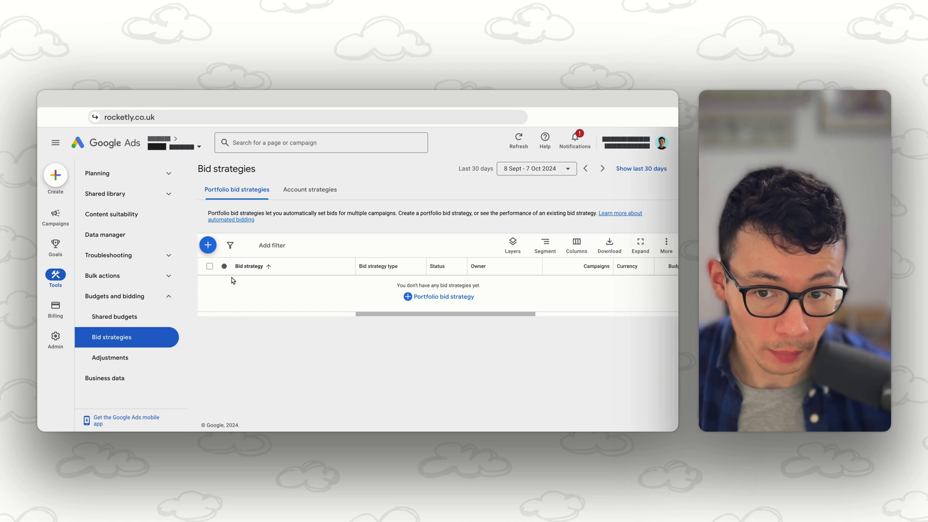
Start a Target CPA portfolio bid strategy named "Search - Target CPA" with YouTube as its owner
{"action": "left_click", "coordinate": [209, 246]}
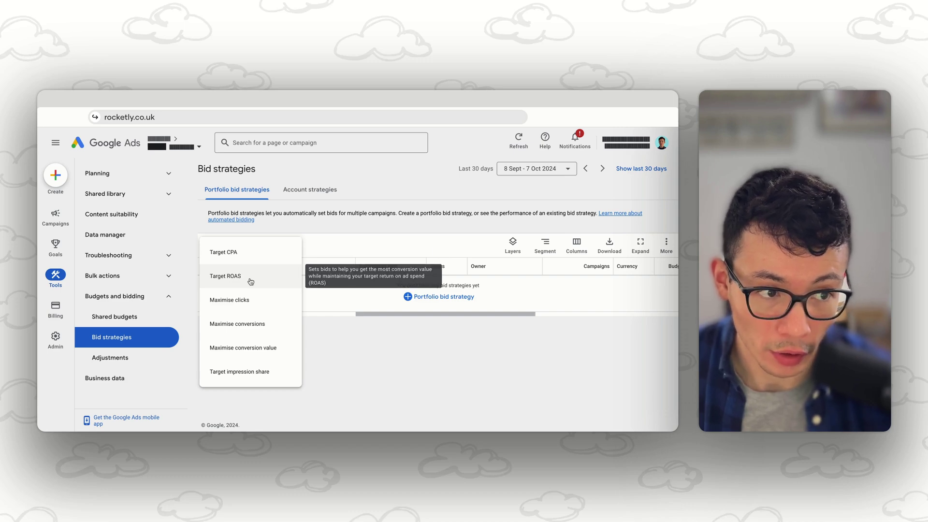
{"action": "left_click", "coordinate": [242, 255]}
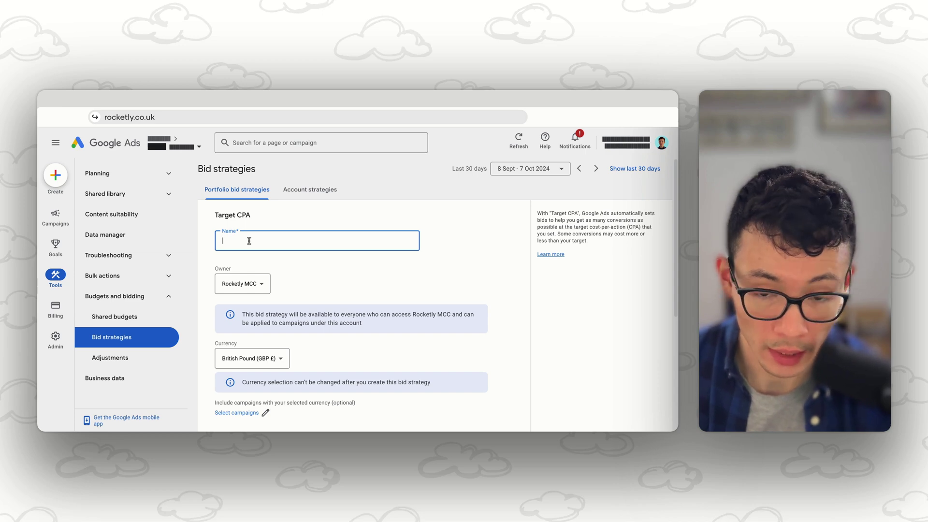
{"action": "type", "text": "Search -"}
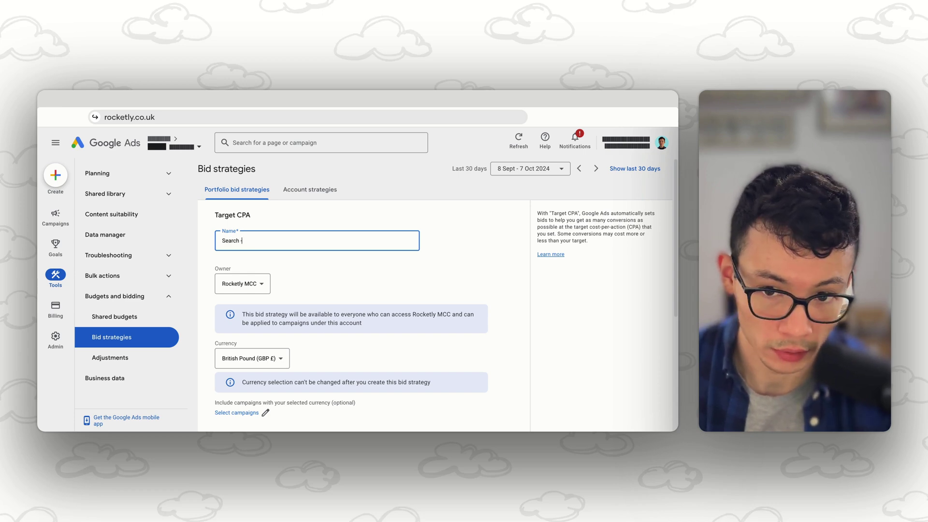
{"action": "type", "text": " Target CPA"}
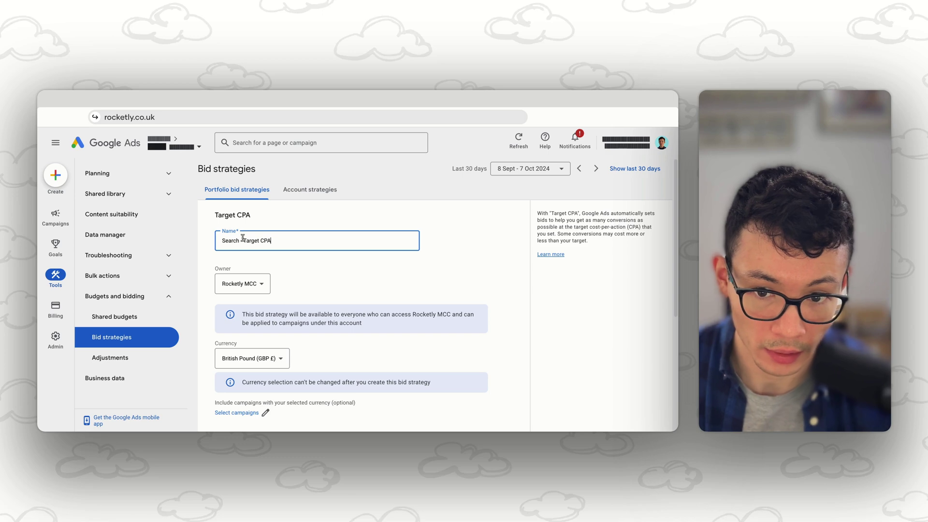
{"action": "left_click", "coordinate": [261, 284]}
{"action": "left_click", "coordinate": [260, 313]}
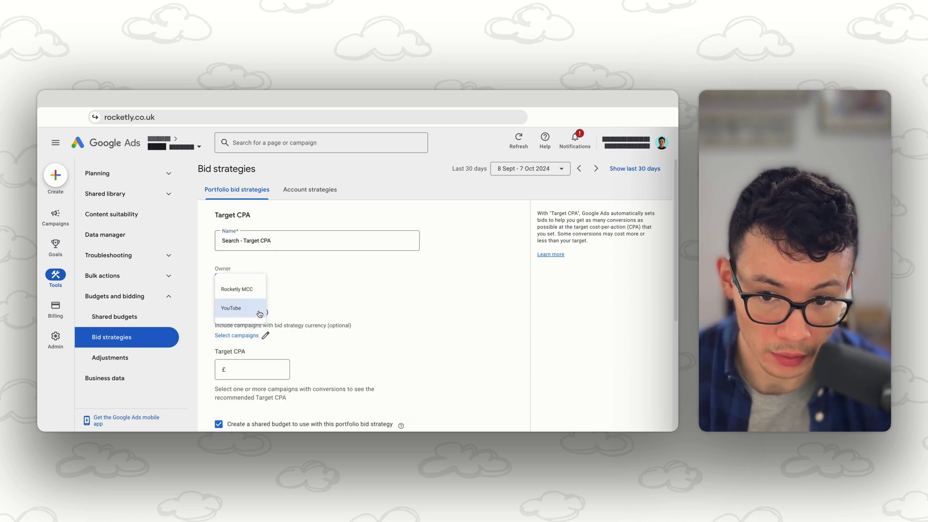
Include the Search | Campaign 1 campaign in the new portfolio bid strategy
{"action": "scroll", "coordinate": [311, 297], "scroll_direction": "down", "scroll_amount": 1}
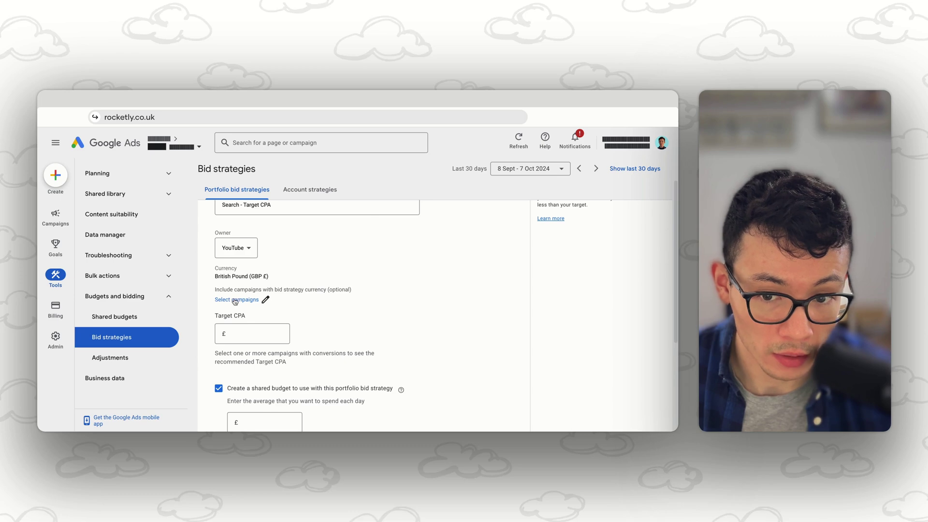
{"action": "left_click", "coordinate": [241, 300]}
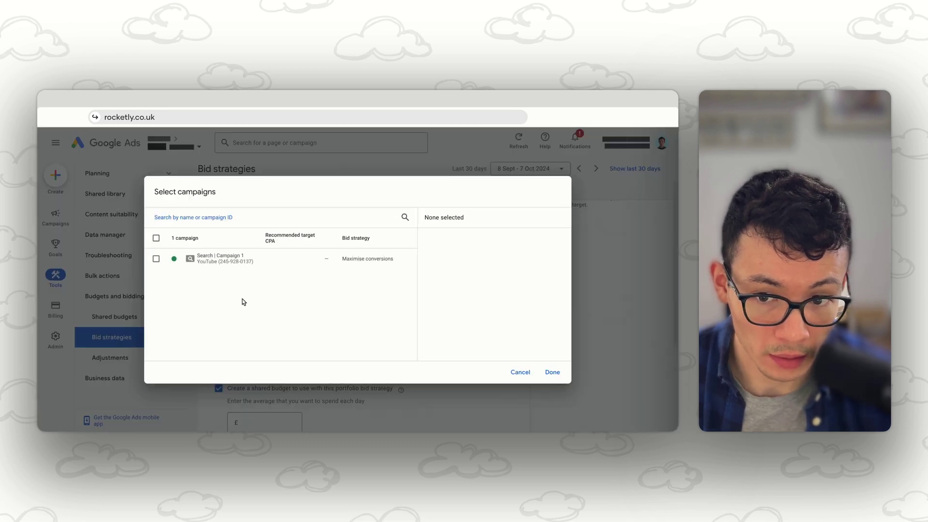
{"action": "left_click", "coordinate": [156, 259]}
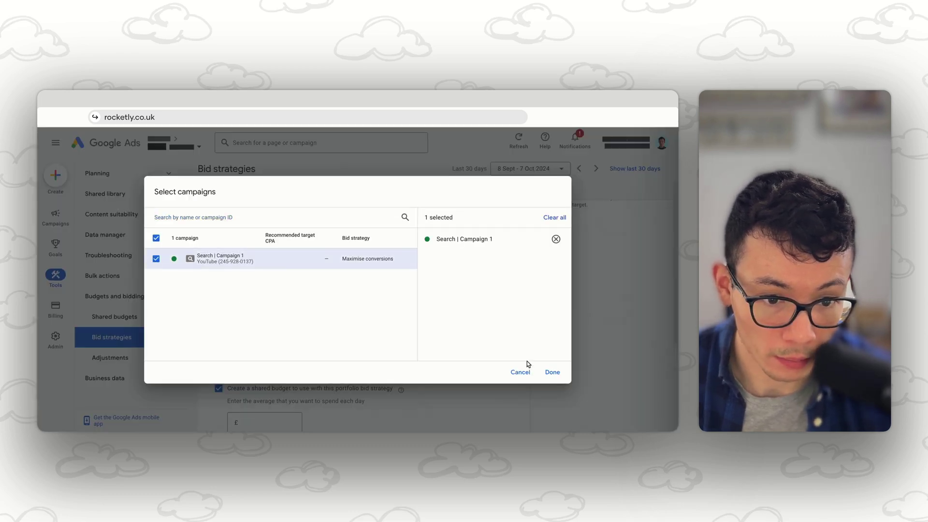
{"action": "left_click", "coordinate": [552, 372]}
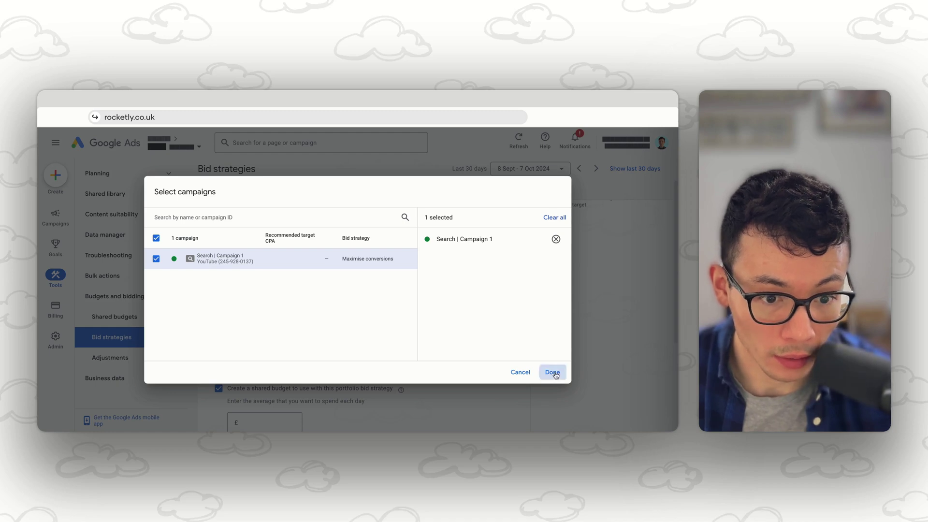
Set the portfolio strategy's target CPA to £100 and turn off creating a shared budget for it
{"action": "scroll", "coordinate": [237, 343], "scroll_direction": "down", "scroll_amount": 1}
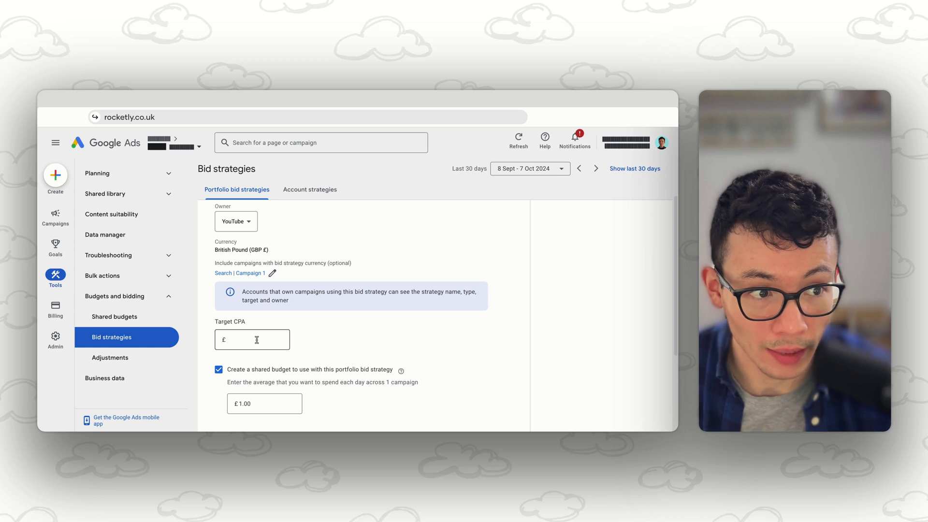
{"action": "left_click", "coordinate": [256, 339]}
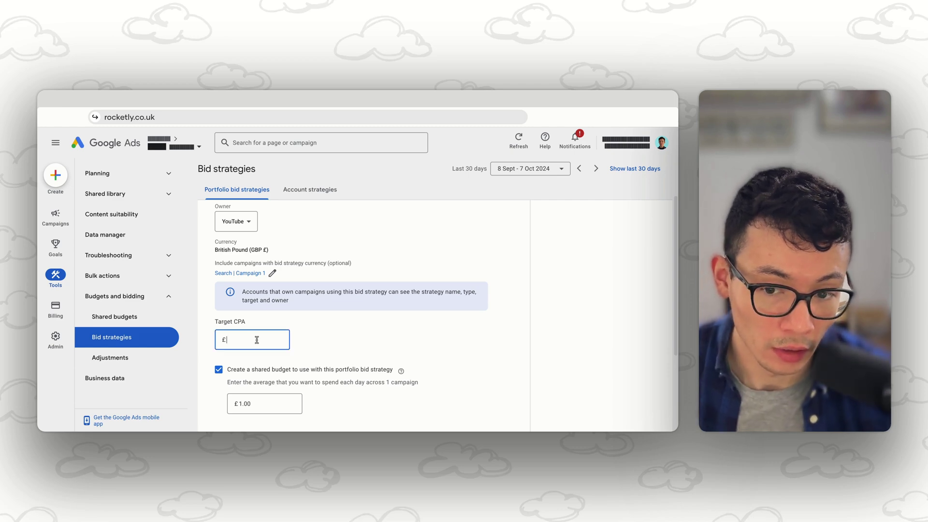
{"action": "type", "text": "100"}
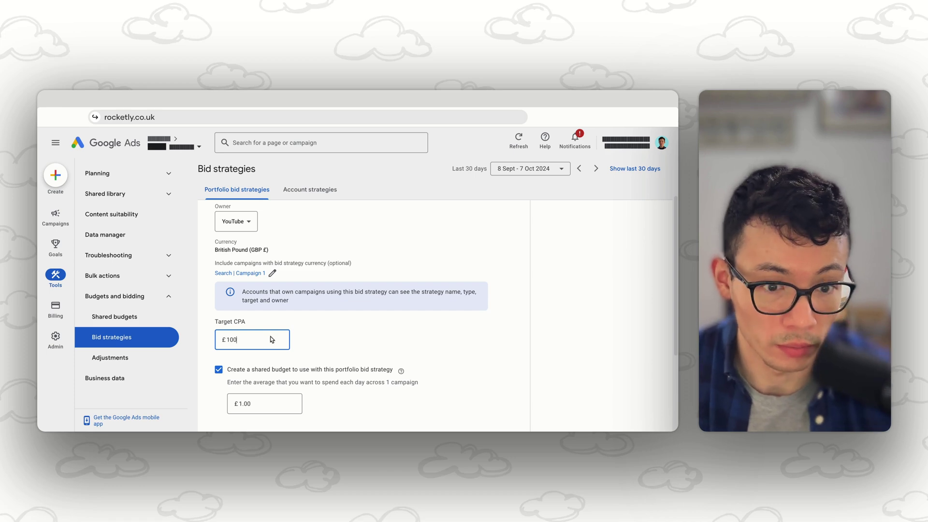
{"action": "scroll", "coordinate": [242, 341], "scroll_direction": "down", "scroll_amount": 1}
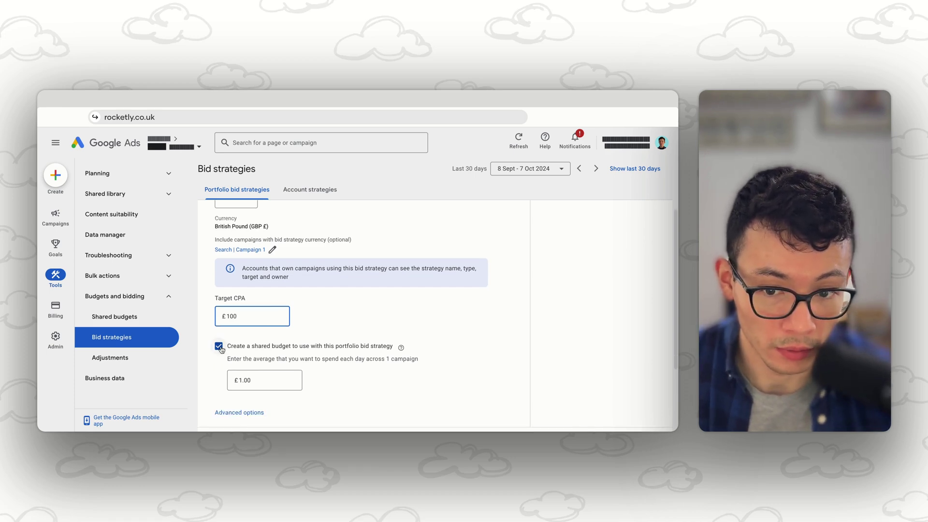
{"action": "left_click", "coordinate": [219, 346]}
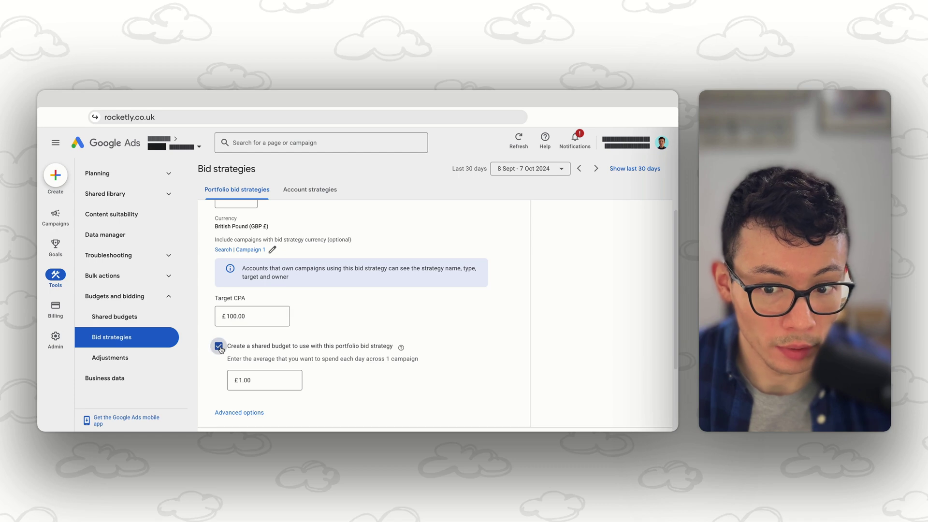
{"action": "scroll", "coordinate": [251, 359], "scroll_direction": "down", "scroll_amount": 1}
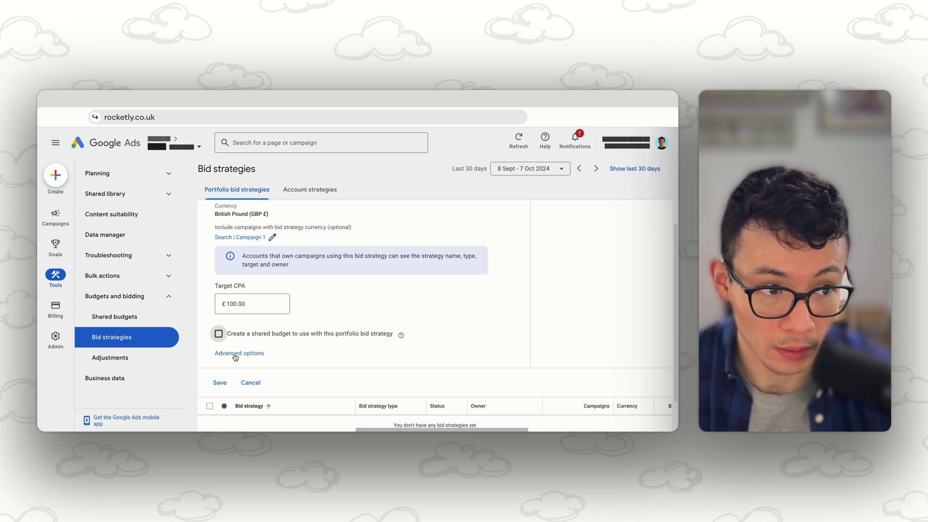
Set the maximum bid limit to £10 in the strategy's advanced options and save the portfolio bid strategy
{"action": "left_click", "coordinate": [236, 355]}
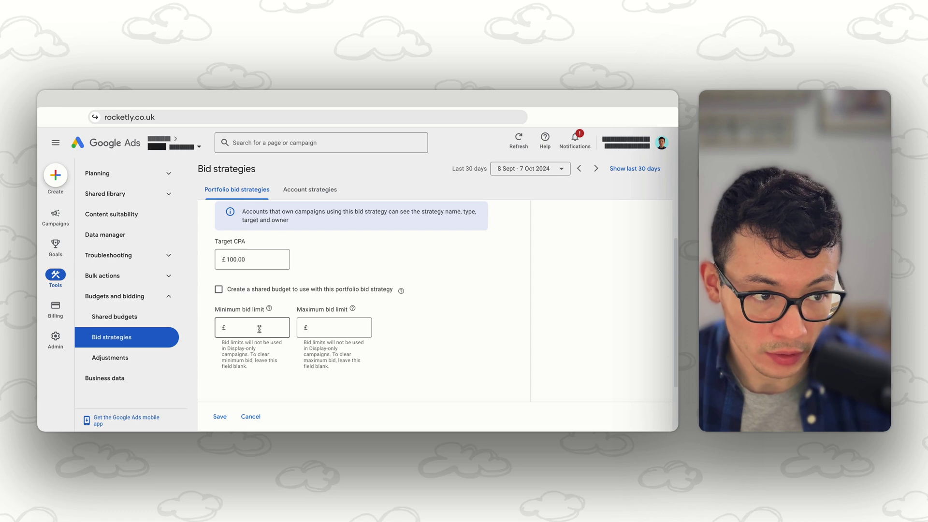
{"action": "left_click", "coordinate": [339, 328]}
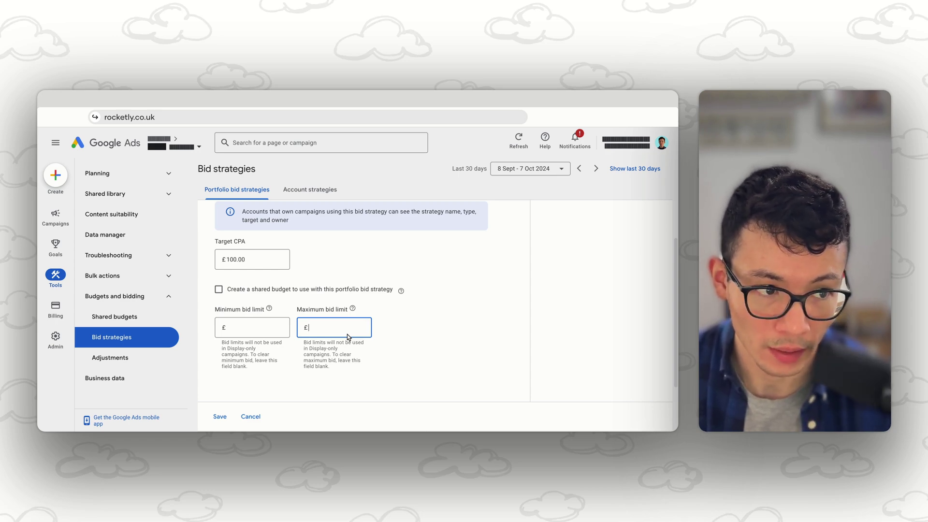
{"action": "type", "text": "10"}
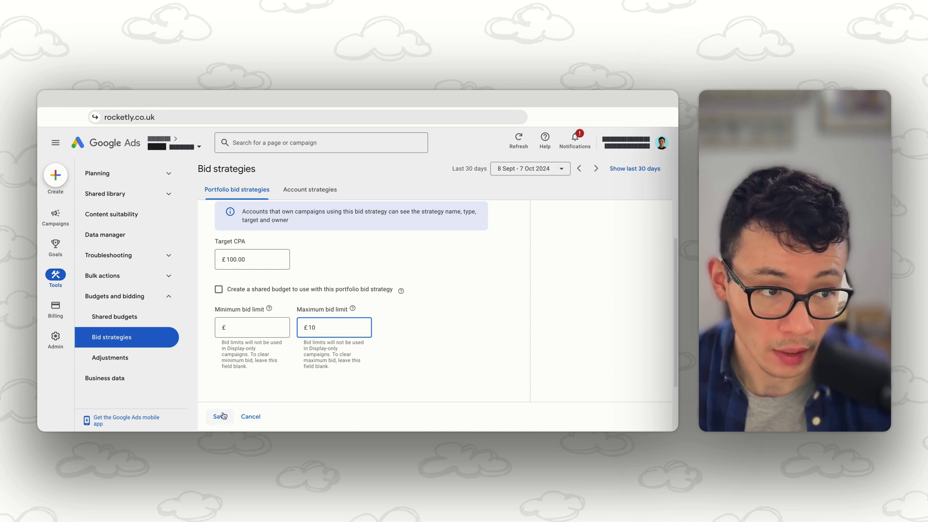
{"action": "left_click", "coordinate": [220, 416]}
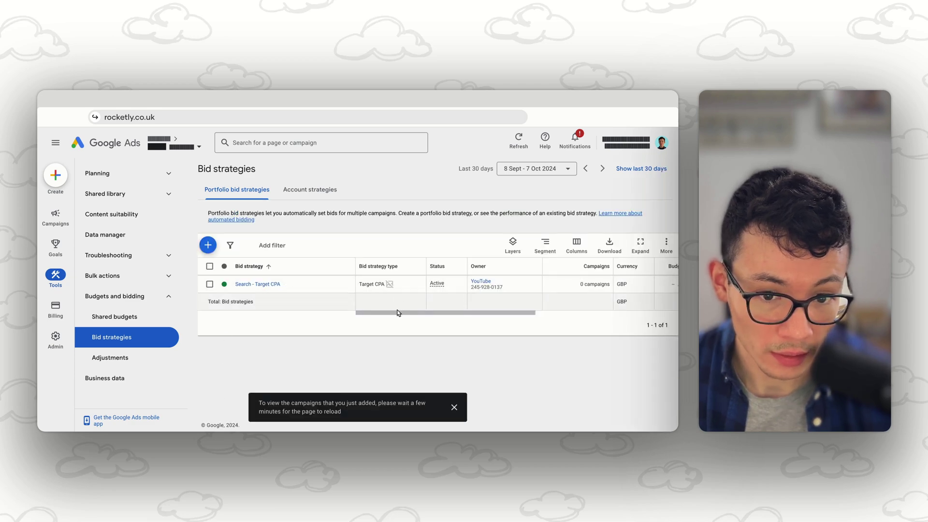
Open the campaign linked to the Search - Target CPA strategy and examine which bid strategy its settings use
{"action": "scroll", "coordinate": [431, 311], "scroll_direction": "right", "scroll_amount": 3}
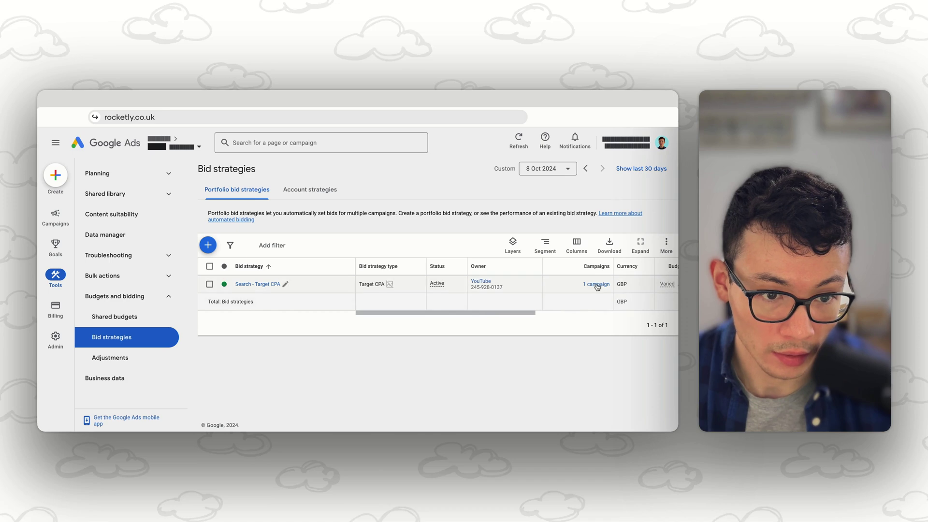
{"action": "left_click", "coordinate": [597, 285]}
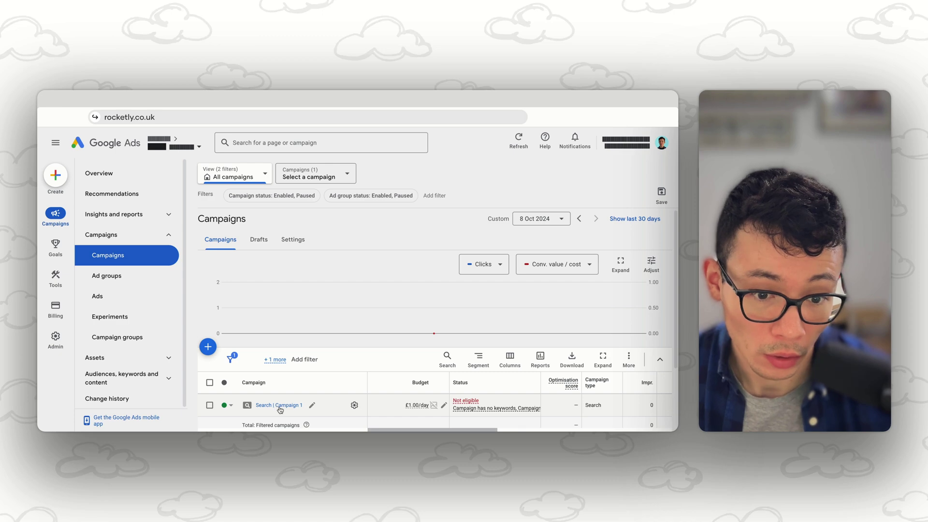
{"action": "left_click", "coordinate": [355, 406]}
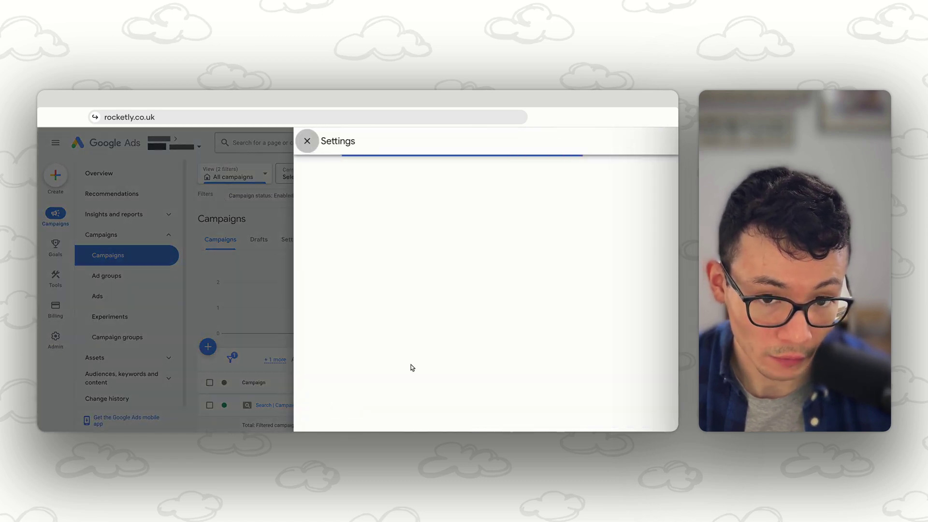
{"action": "scroll", "coordinate": [515, 302], "scroll_direction": "down", "scroll_amount": 1}
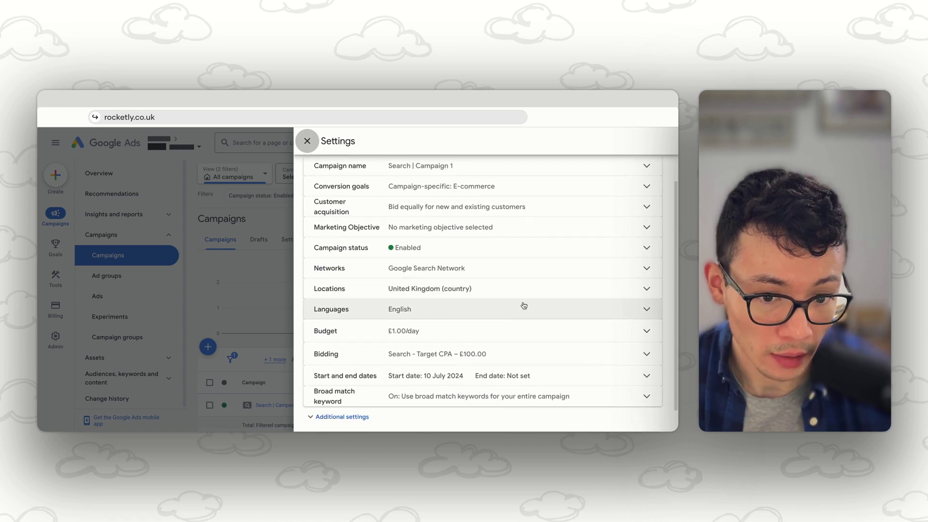
{"action": "left_click", "coordinate": [642, 360]}
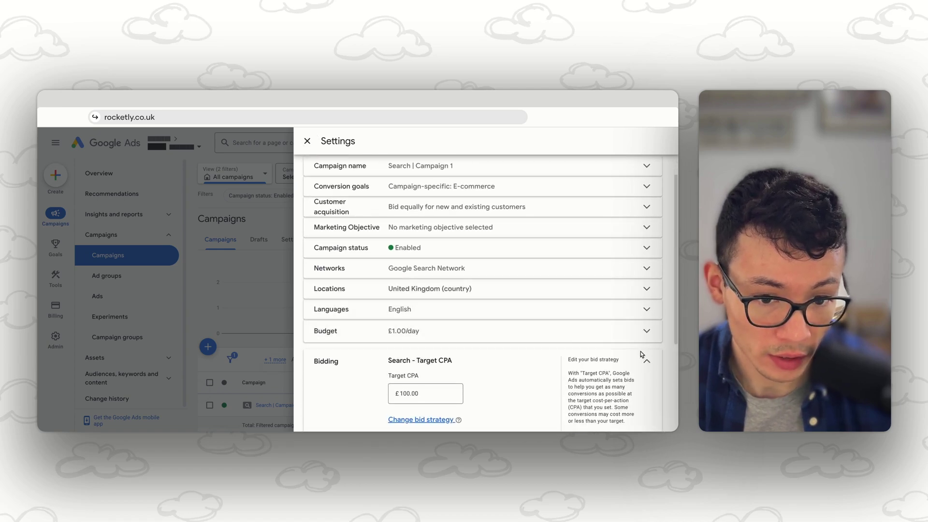
{"action": "left_click_drag", "start_coordinate": [388, 305], "coordinate": [450, 305]}
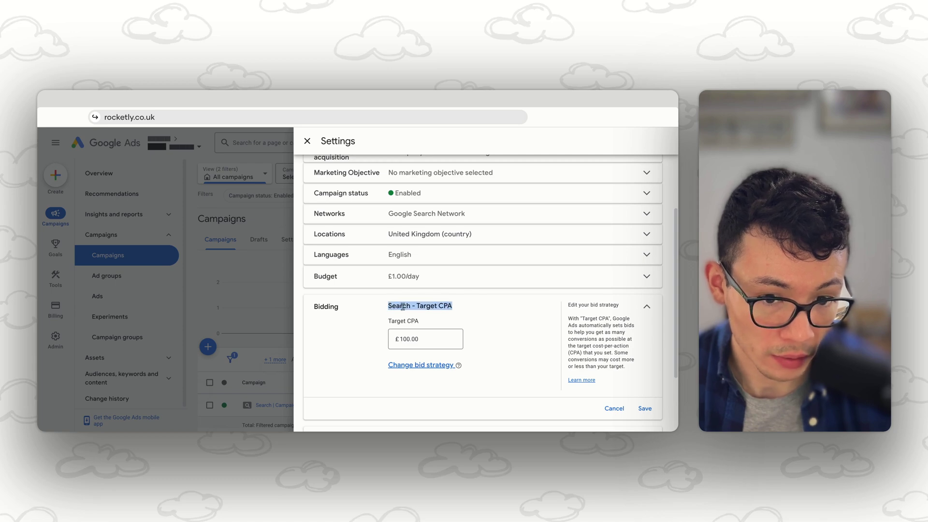